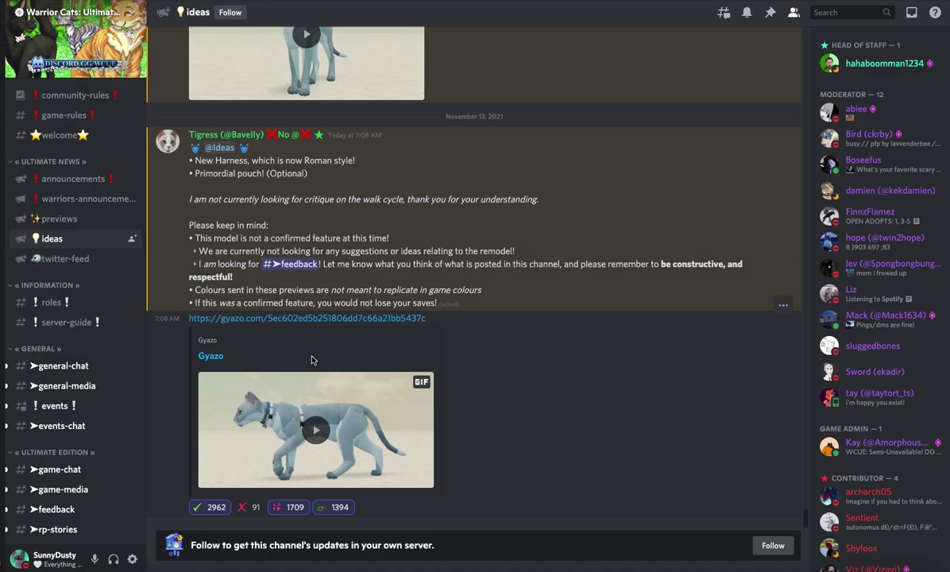
# - Play the Gyazo walk-cycle GIF under the New Harness post in the ideas channel
pyautogui.click(316, 431)
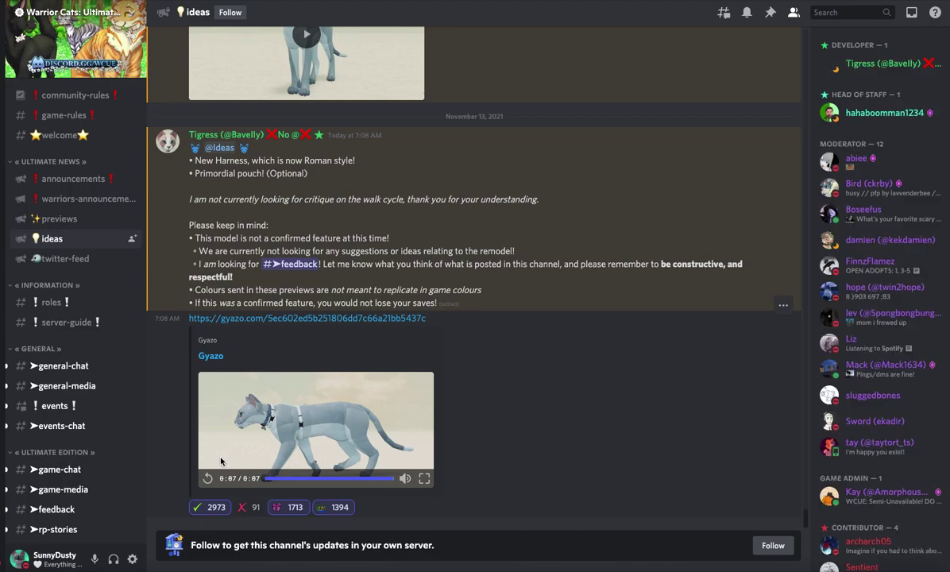
pyautogui.scroll(3, 239, 446)
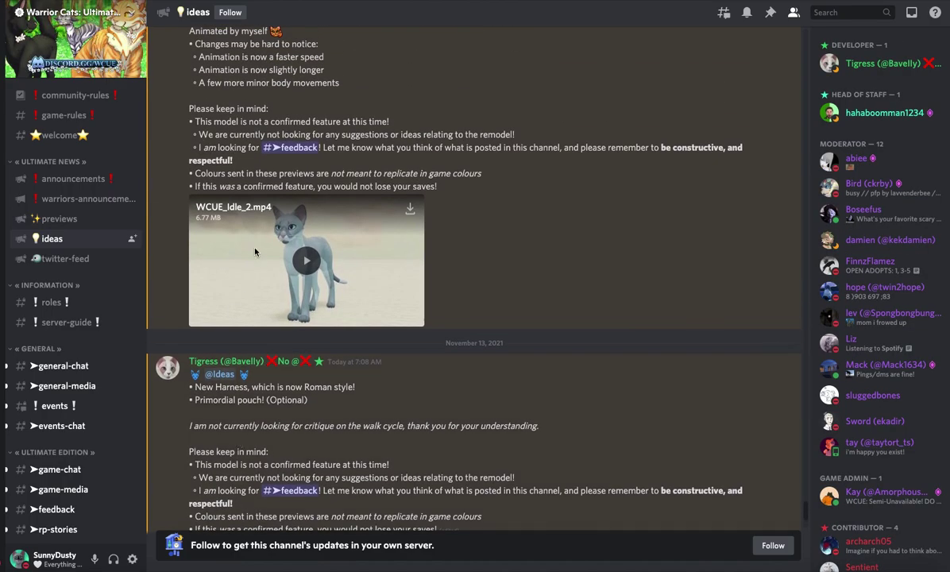
# - Play WCUE_Idle_2.mp4, skip ahead on its seek bar, and pause it at 0:14
pyautogui.click(302, 270)
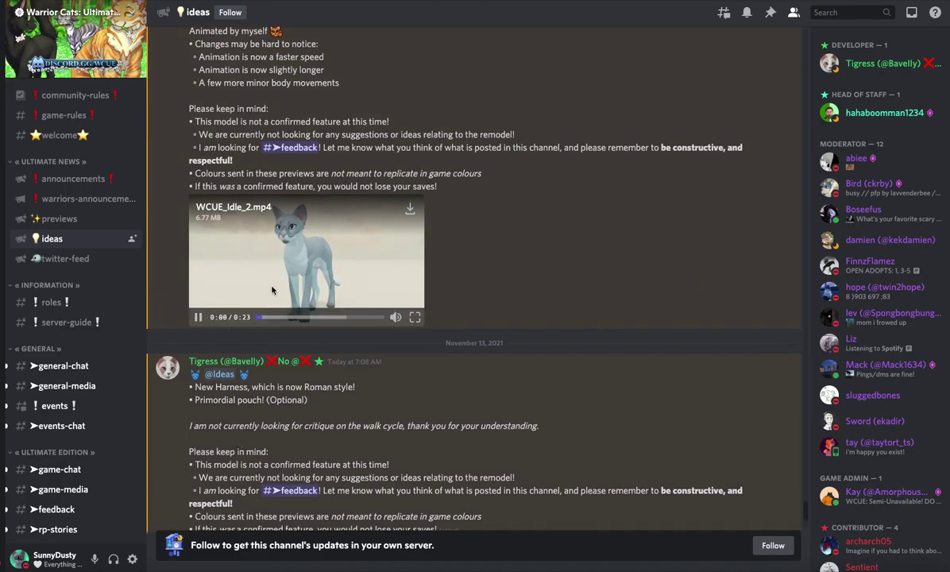
pyautogui.click(301, 316)
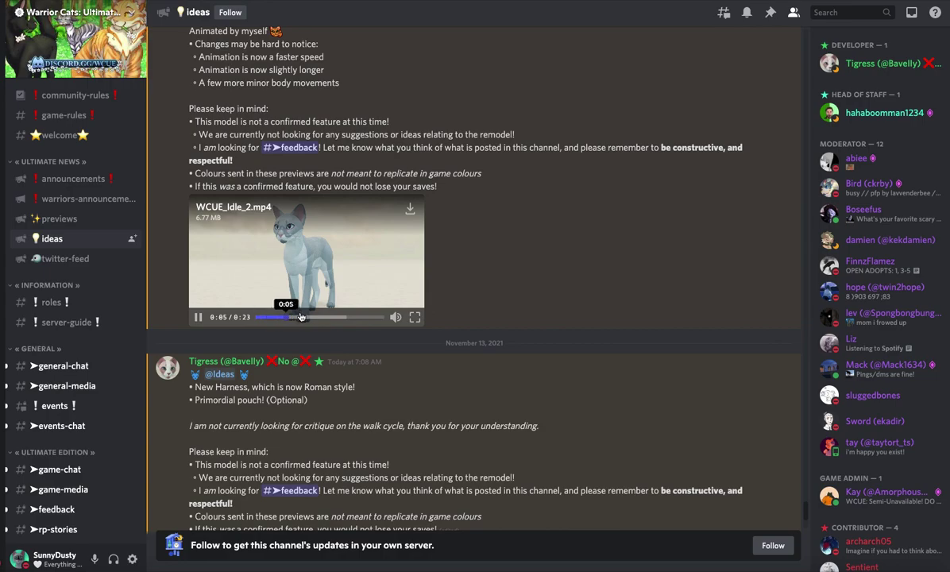
pyautogui.click(198, 317)
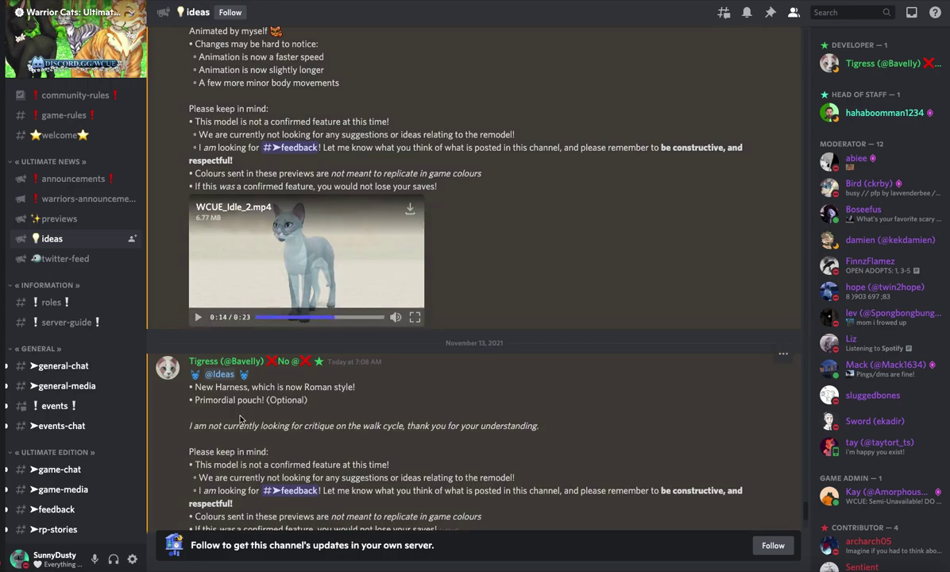
pyautogui.scroll(-3, 234, 415)
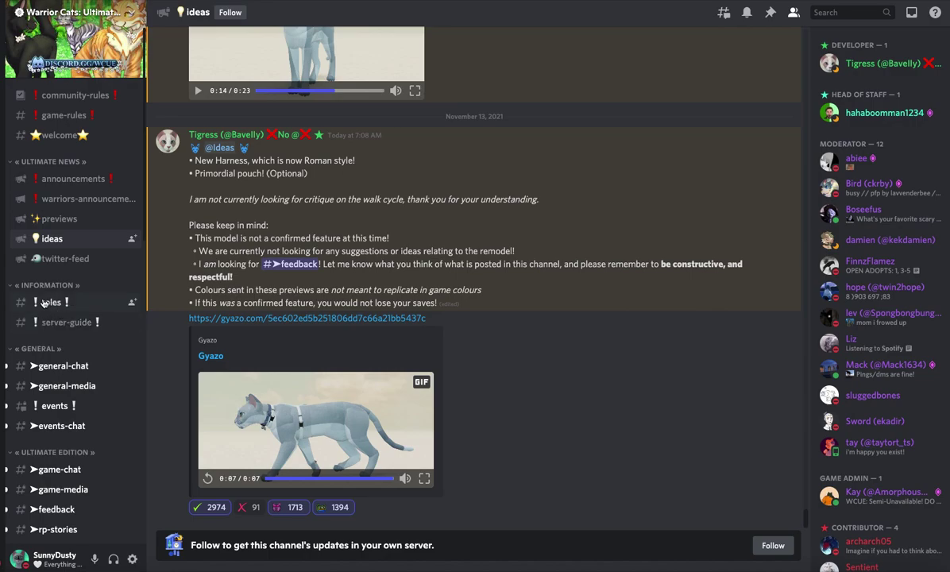
pyautogui.click(46, 181)
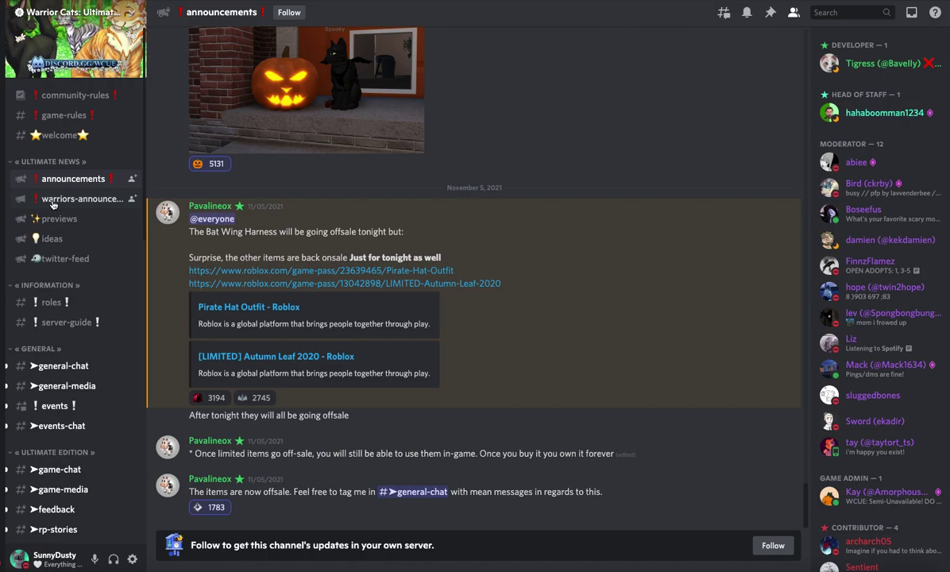
pyautogui.click(52, 200)
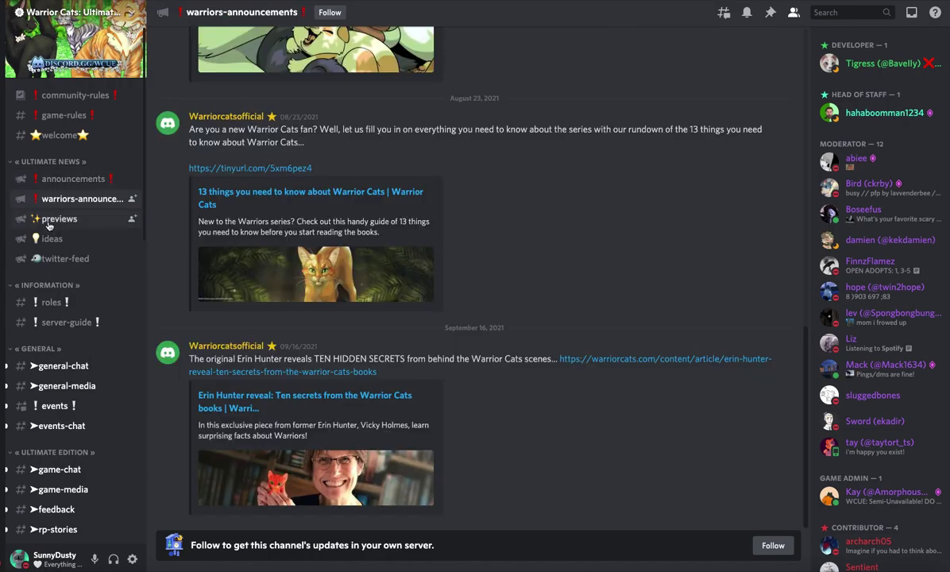
pyautogui.click(50, 220)
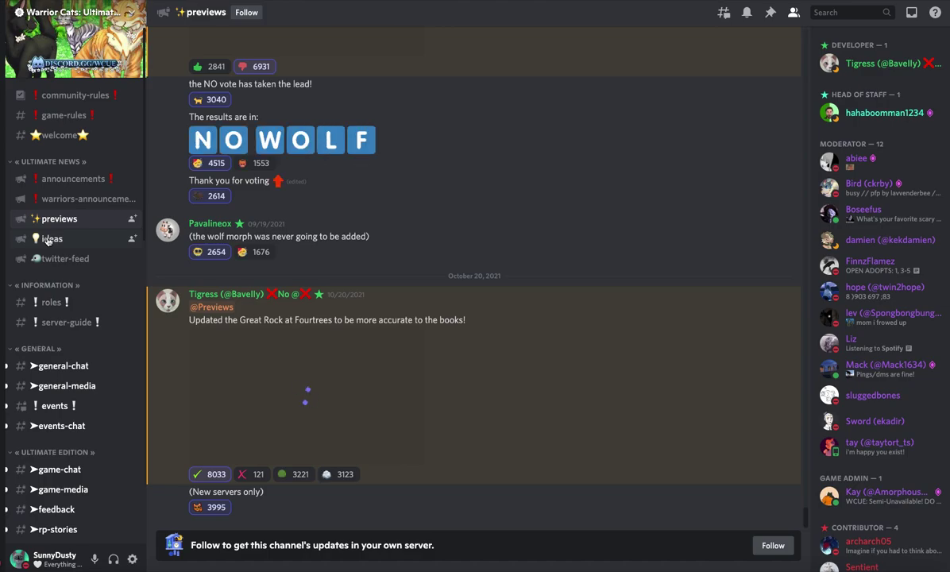
pyautogui.scroll(5, 302, 306)
pyautogui.scroll(-2, 303, 306)
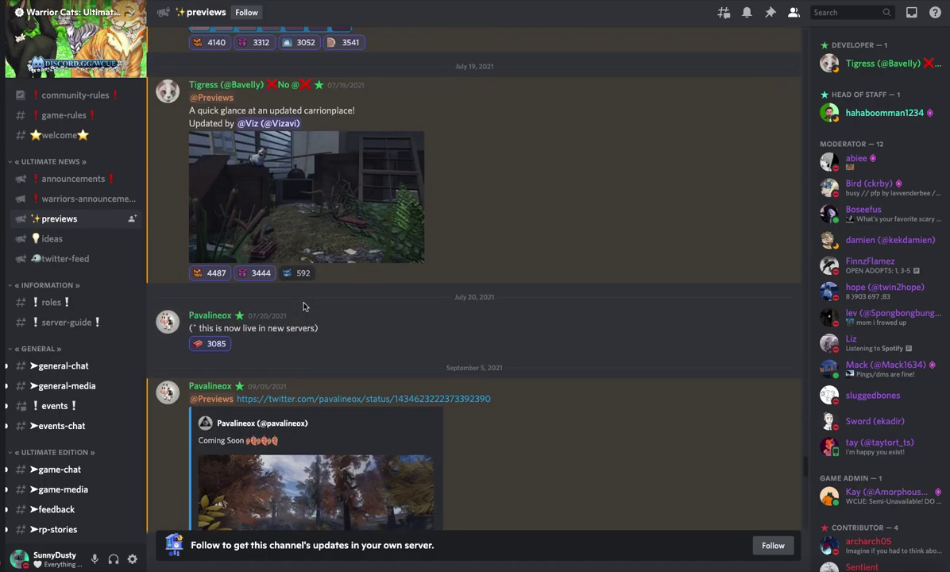
pyautogui.scroll(-3, 302, 306)
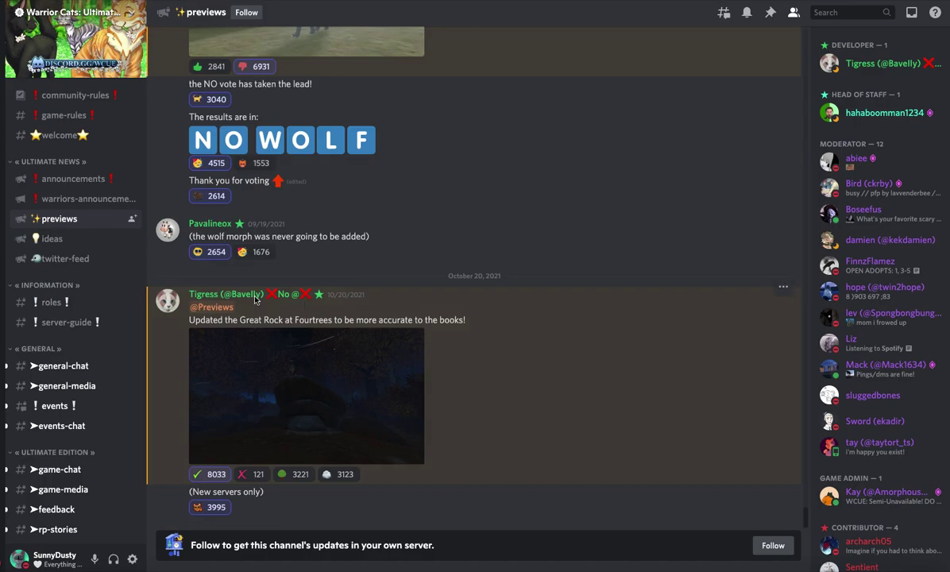
pyautogui.hotkey('alt', 'Down')
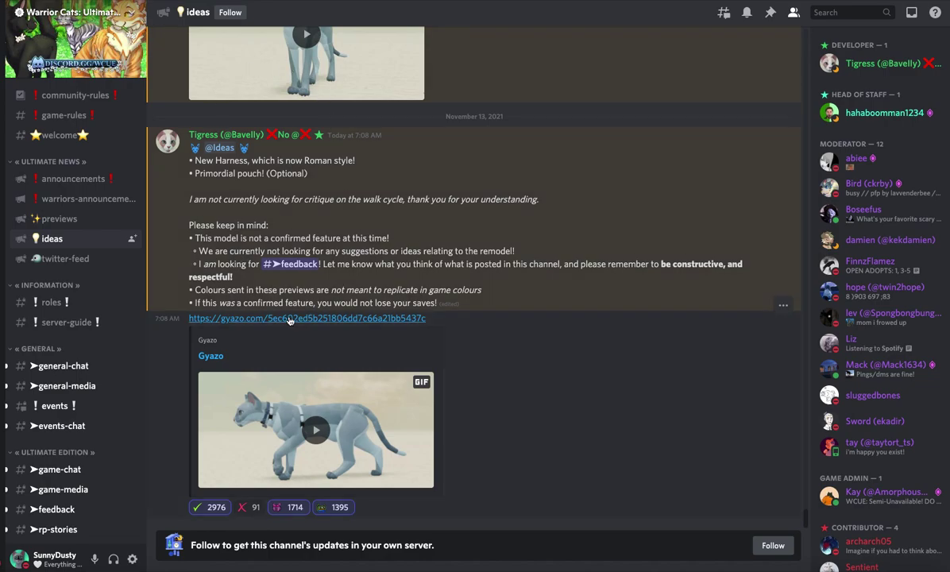
# - Replay the Gyazo harness walk-cycle GIF and pause it at 0:02
pyautogui.click(281, 433)
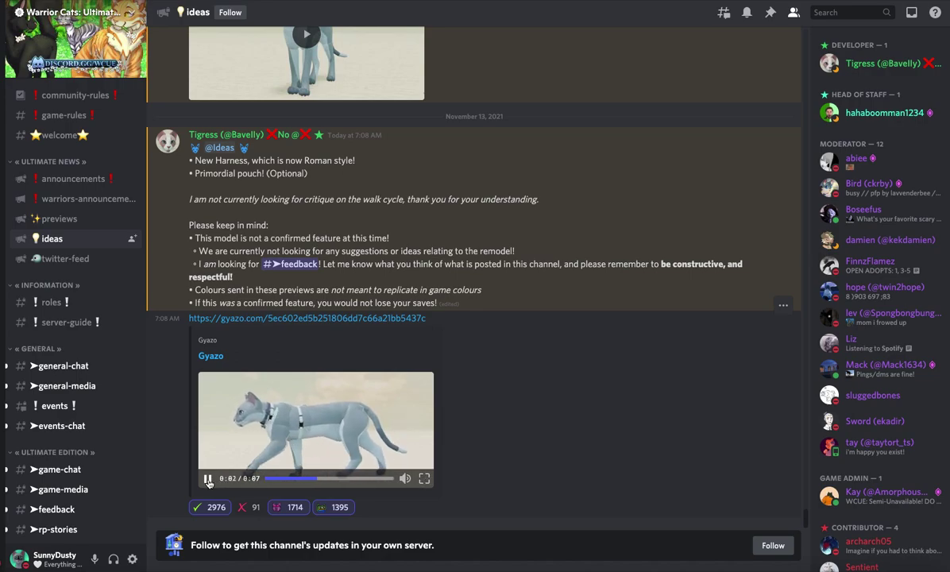
pyautogui.click(318, 421)
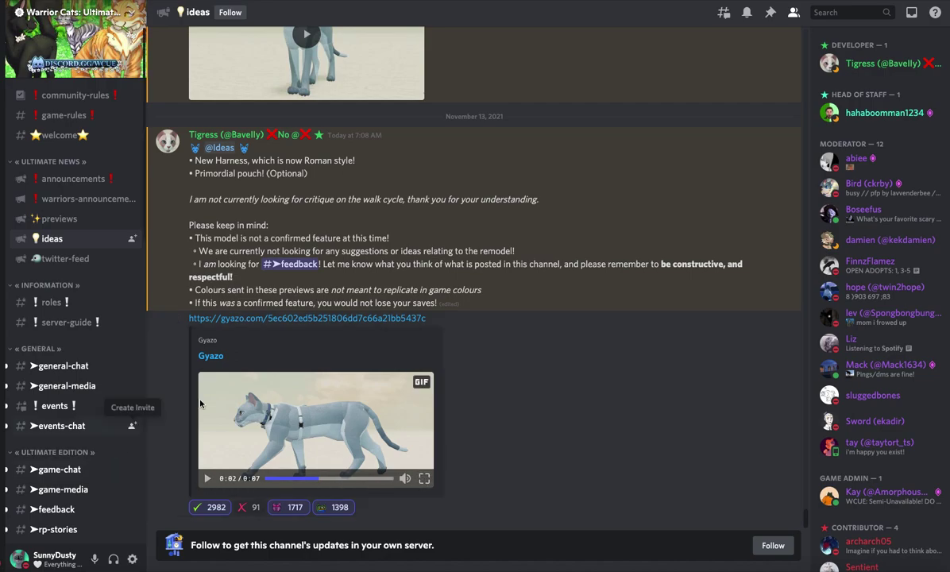
pyautogui.scroll(5, 277, 463)
pyautogui.scroll(3, 277, 463)
pyautogui.scroll(-4, 277, 445)
pyautogui.scroll(-4, 277, 429)
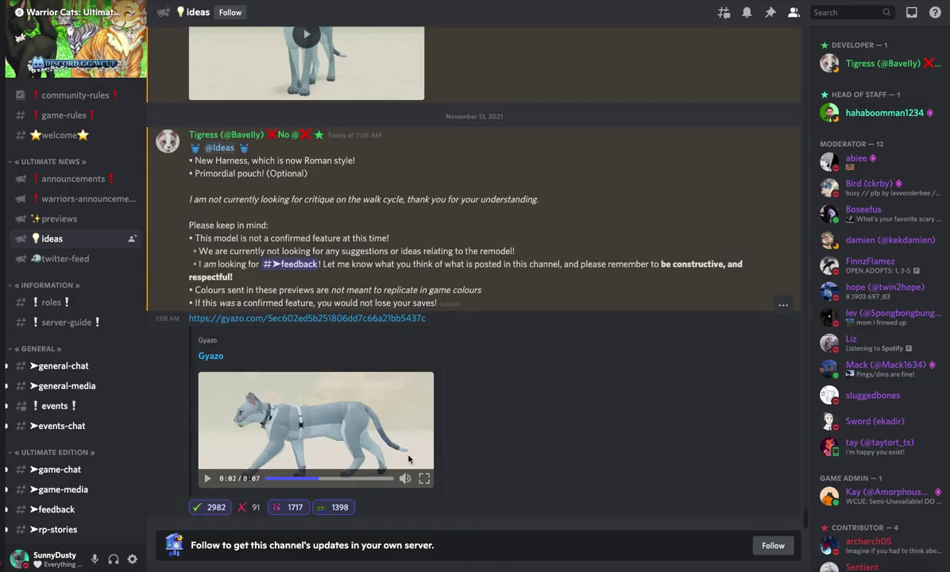